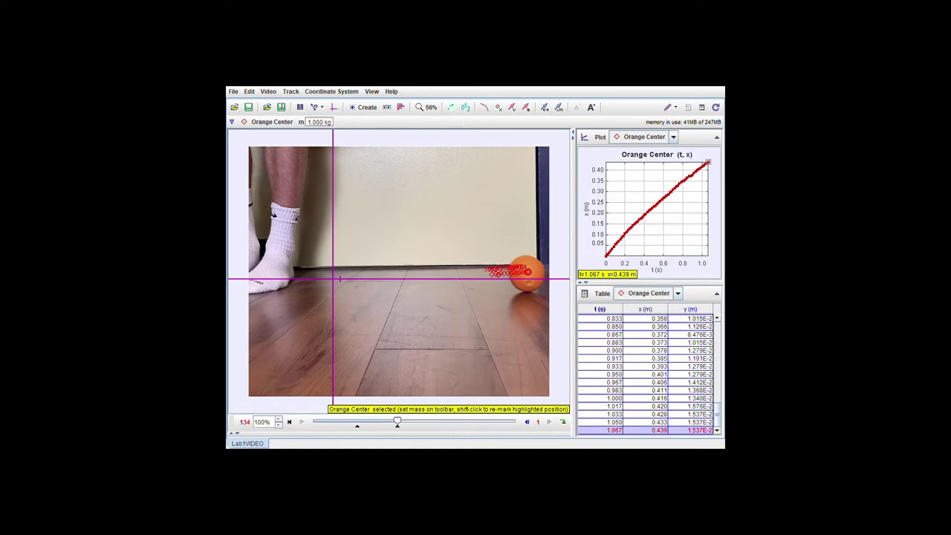
Rewind and replay the orange's roll, then review the Orange Center position table
left_click_drag(398, 421, 356, 423)
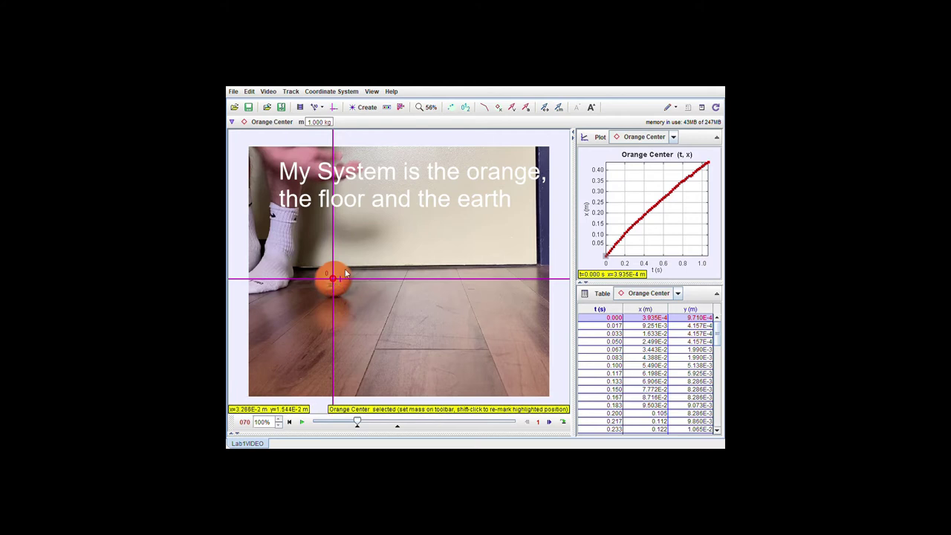
left_click(299, 423)
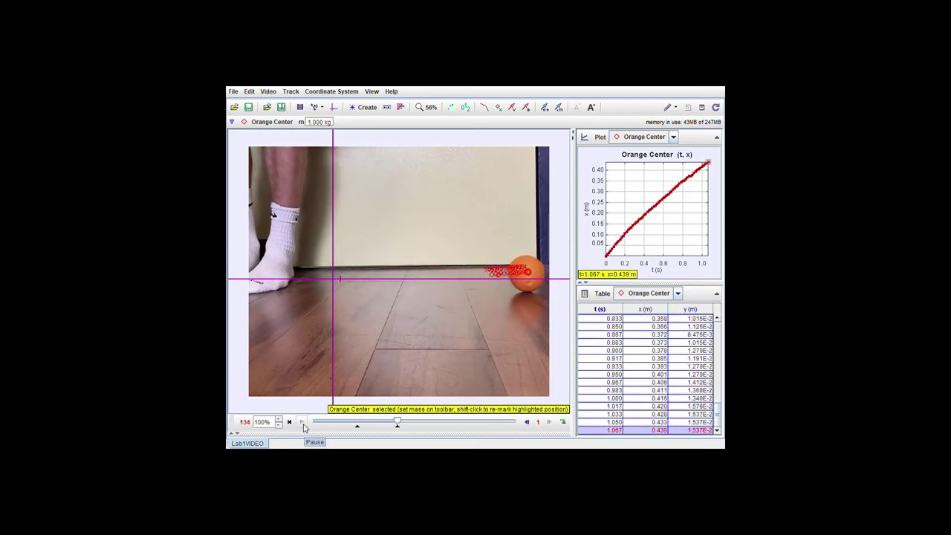
mouse_move(607, 255)
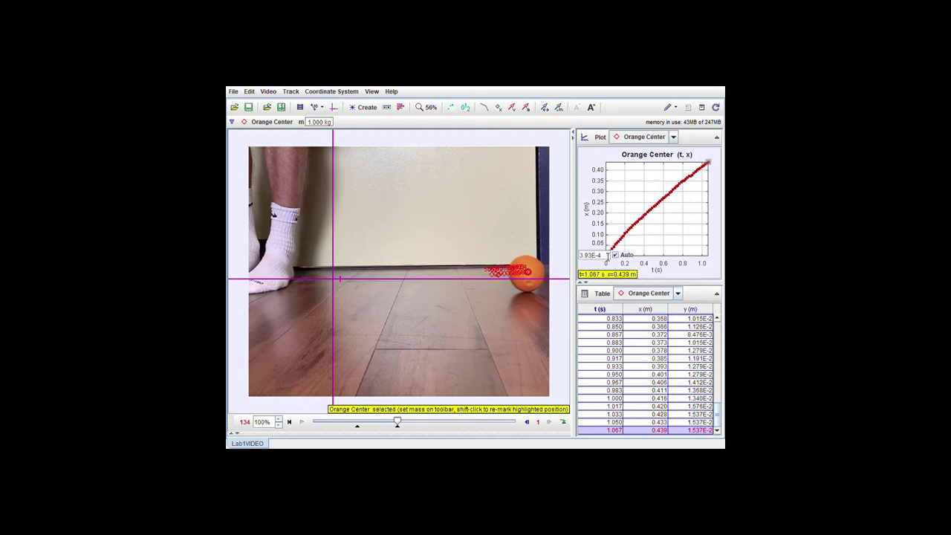
scroll(624, 378, "up", 4)
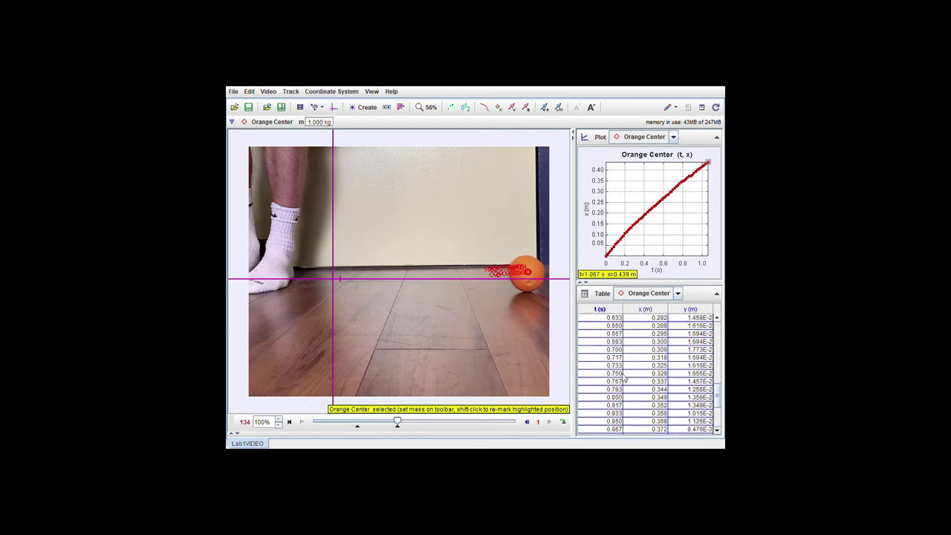
scroll(624, 377, "up", 12)
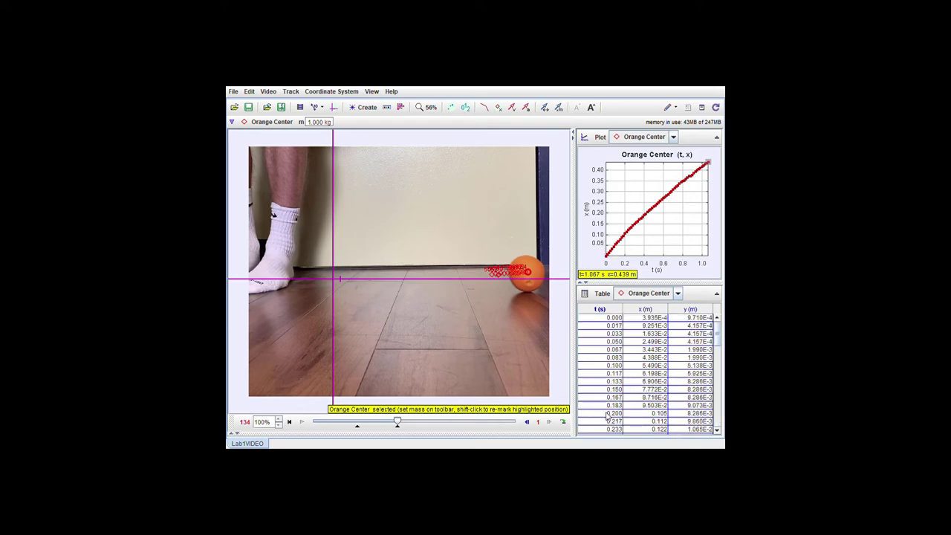
scroll(456, 338, "down", 3)
scroll(464, 315, "up", 5)
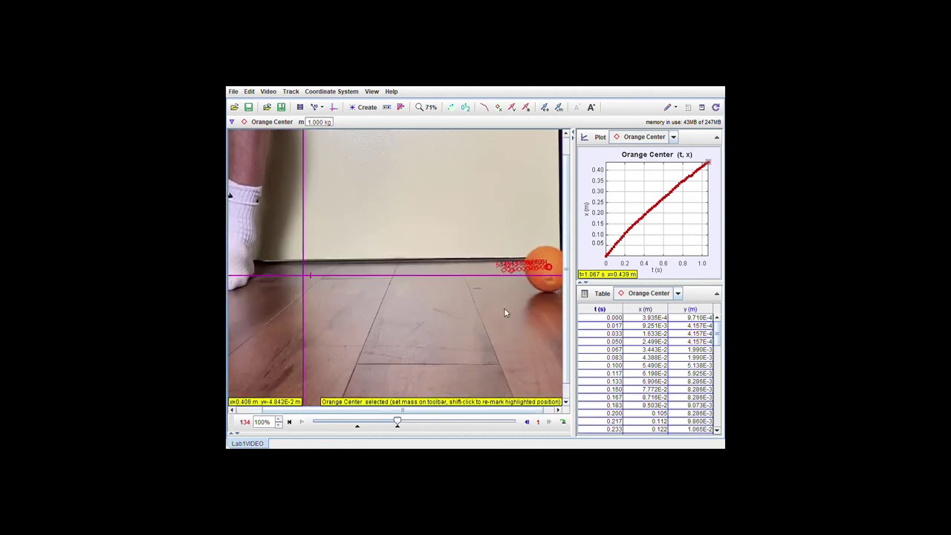
scroll(503, 312, "down", 1)
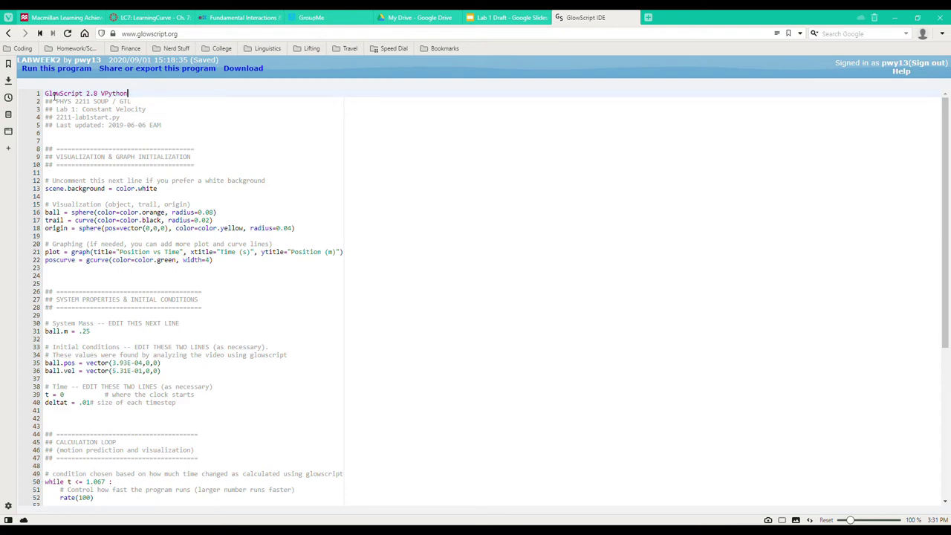
scroll(53, 95, "down", 4)
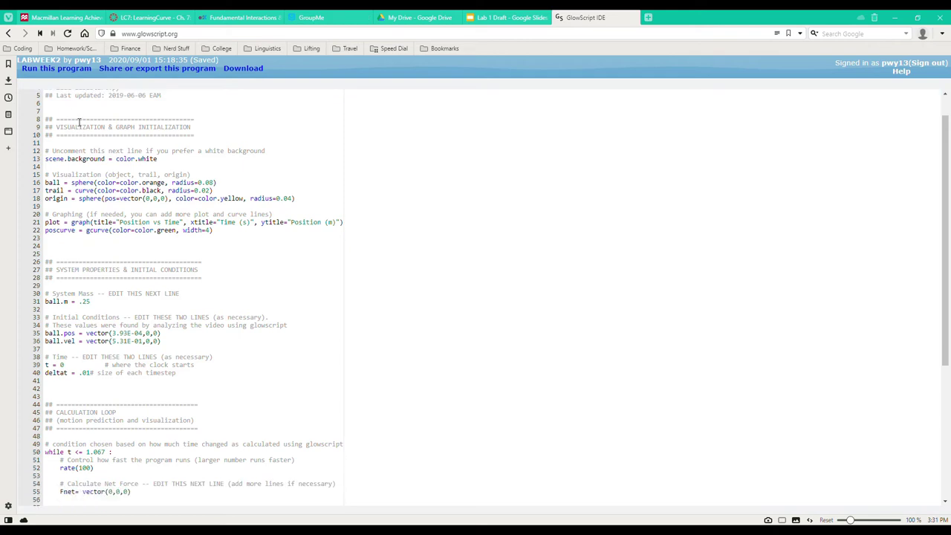
scroll(123, 149, "down", 2)
scroll(123, 149, "up", 2)
left_click(197, 142)
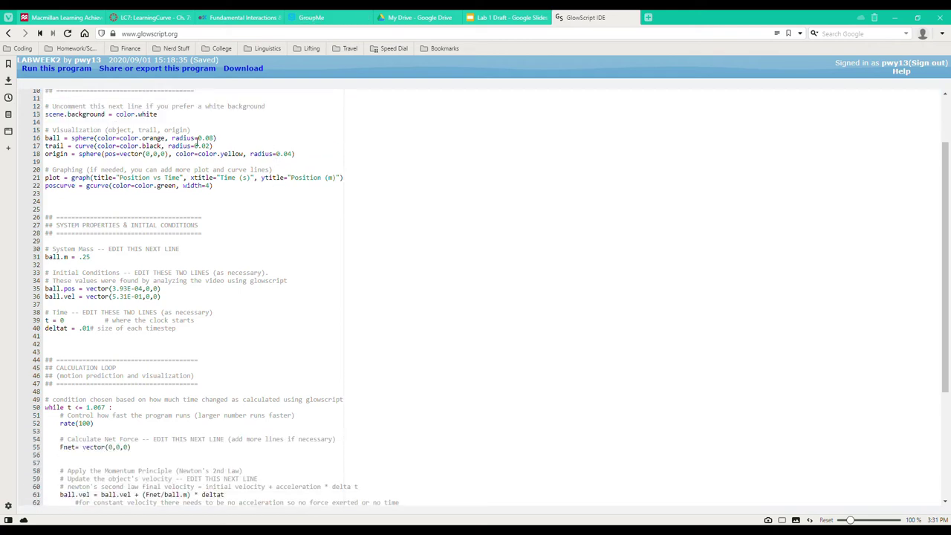
left_click_drag(197, 141, 216, 140)
left_click(223, 140)
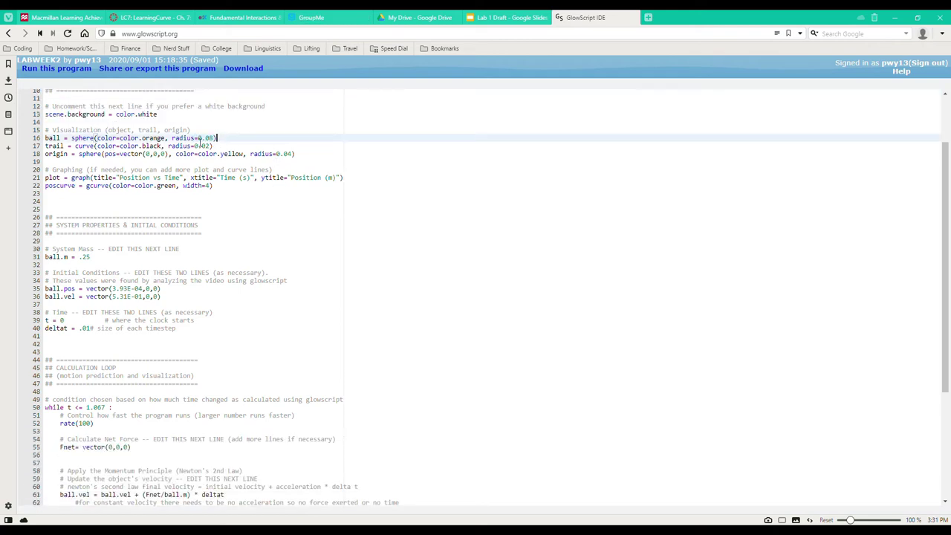
scroll(117, 161, "down", 4)
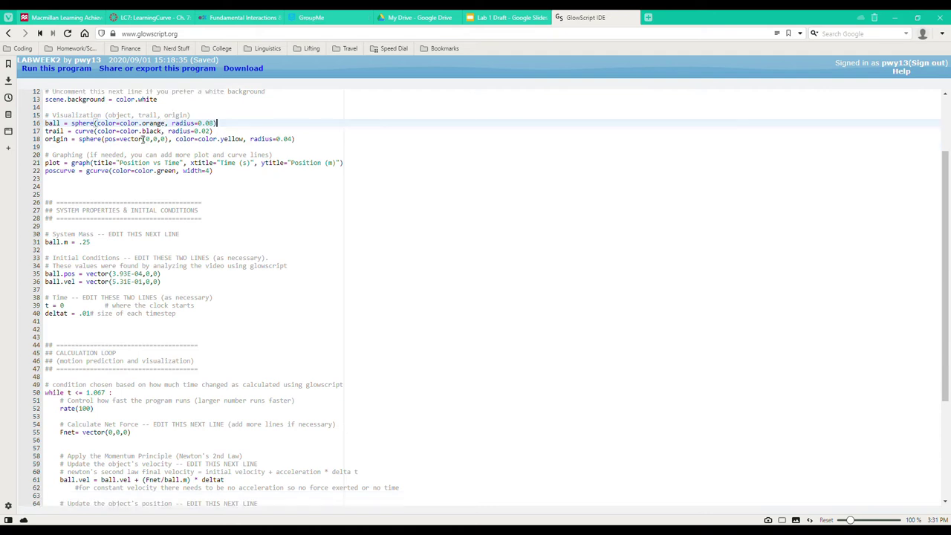
scroll(117, 161, "down", 1)
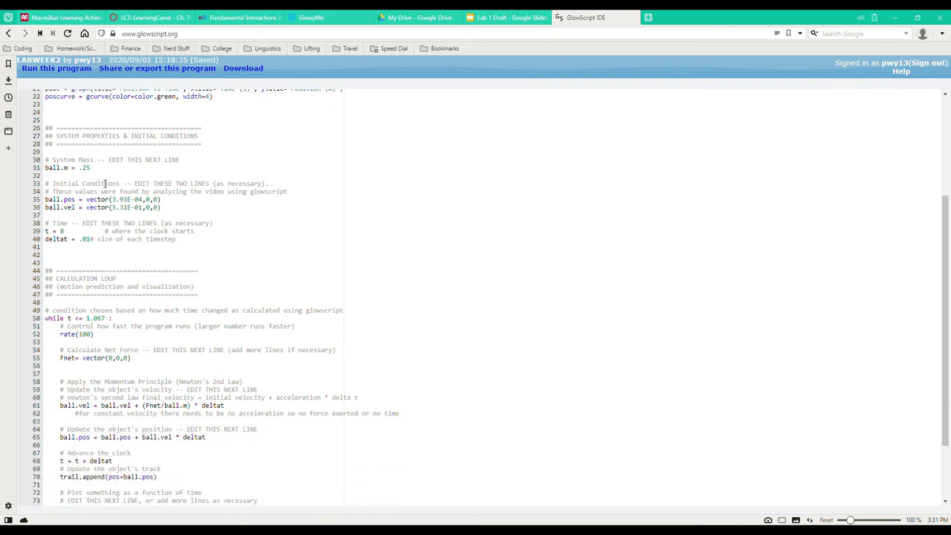
scroll(129, 201, "down", 1)
scroll(128, 201, "down", 1)
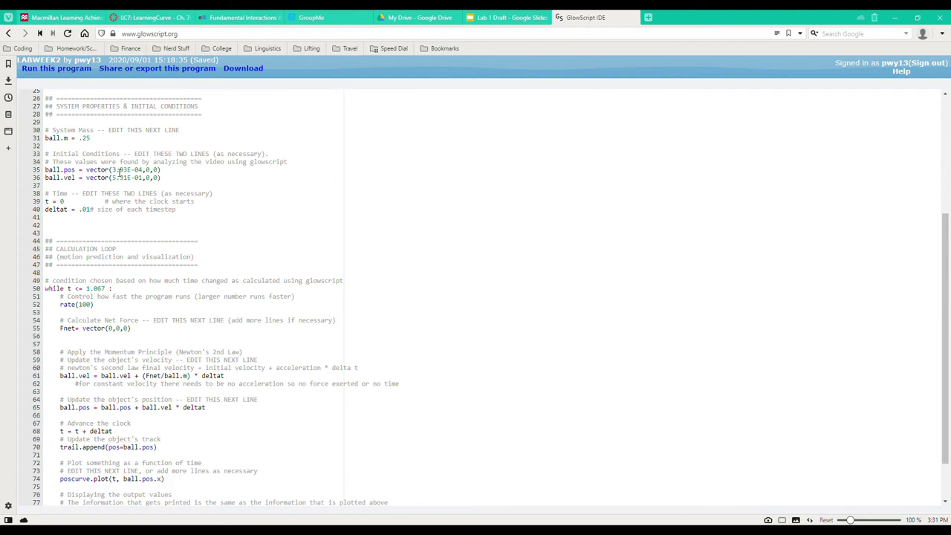
left_click_drag(111, 169, 154, 169)
left_click(161, 181)
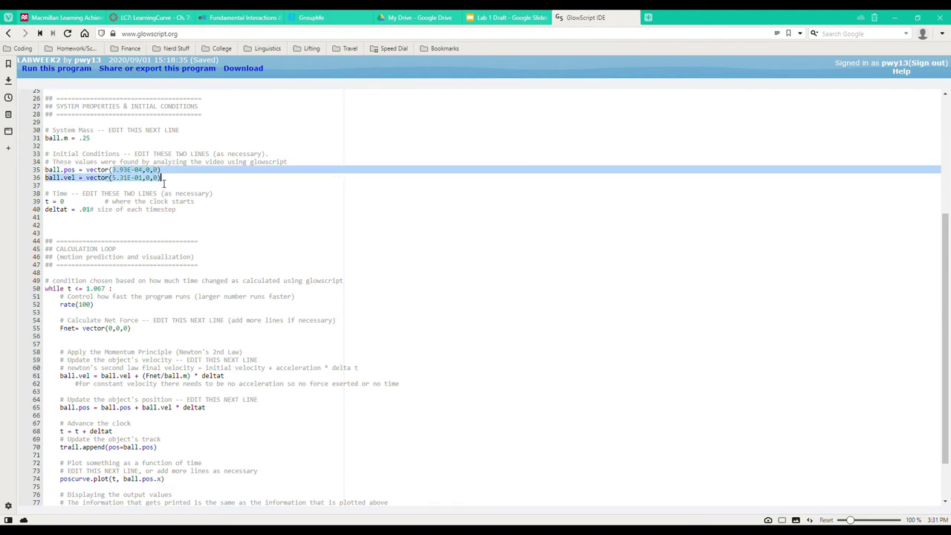
scroll(128, 156, "down", 1)
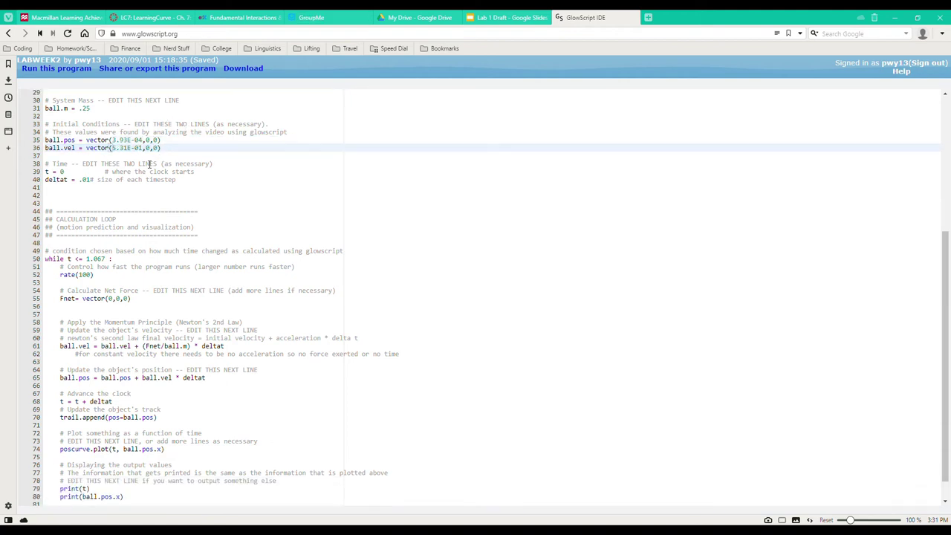
scroll(88, 269, "down", 2)
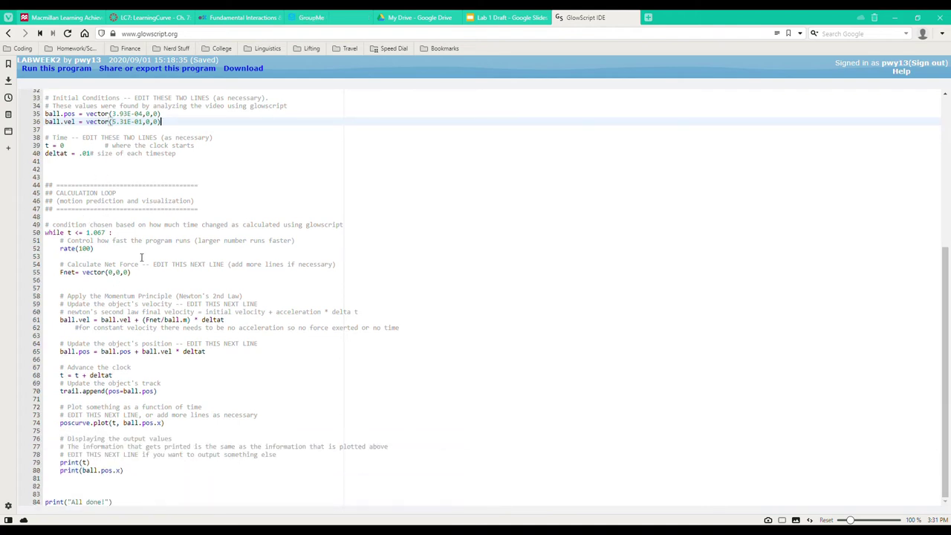
left_click_drag(46, 234, 113, 232)
left_click(113, 233)
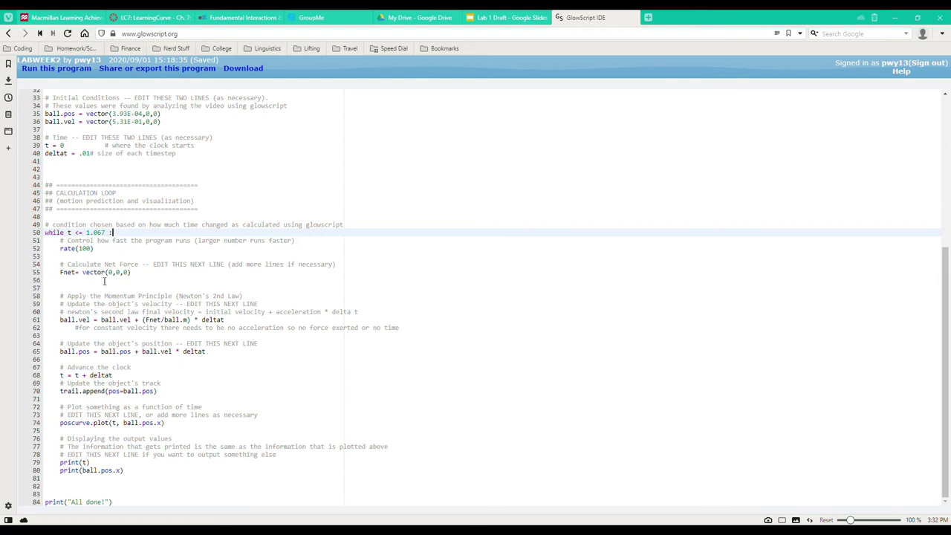
left_click_drag(60, 320, 237, 320)
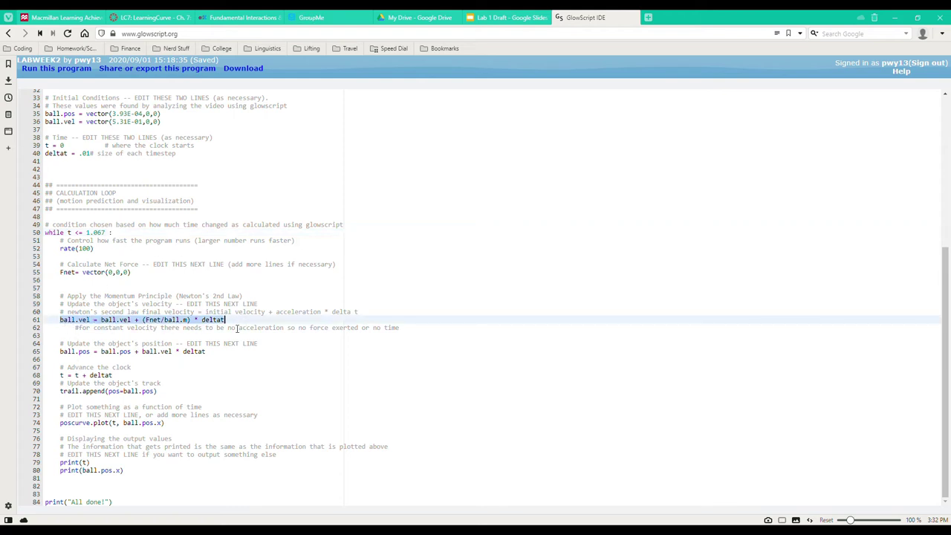
left_click_drag(61, 353, 131, 352)
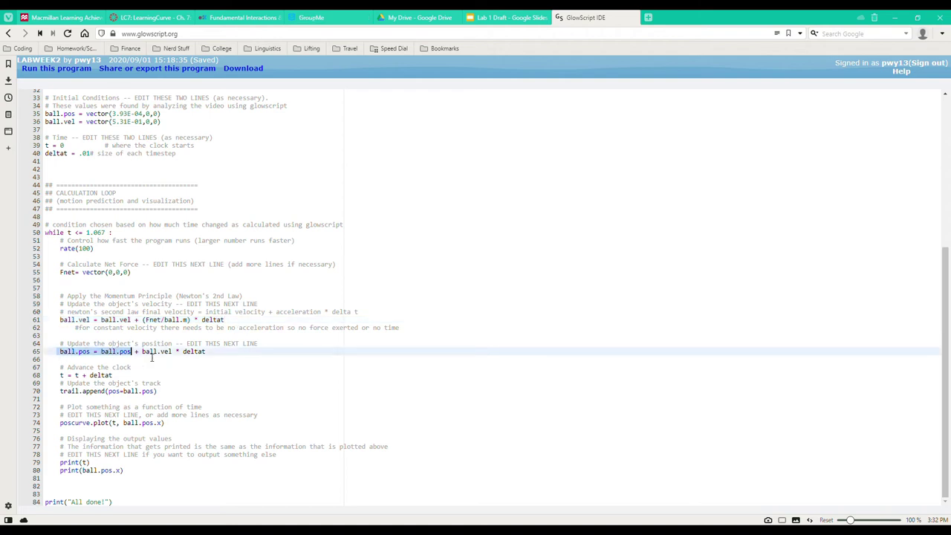
left_click(240, 369)
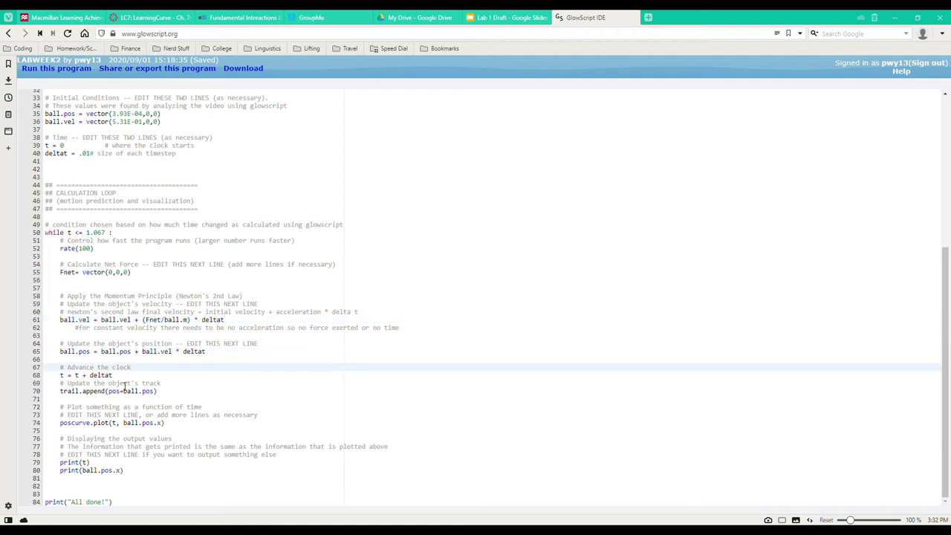
left_click_drag(62, 464, 152, 489)
left_click(152, 490)
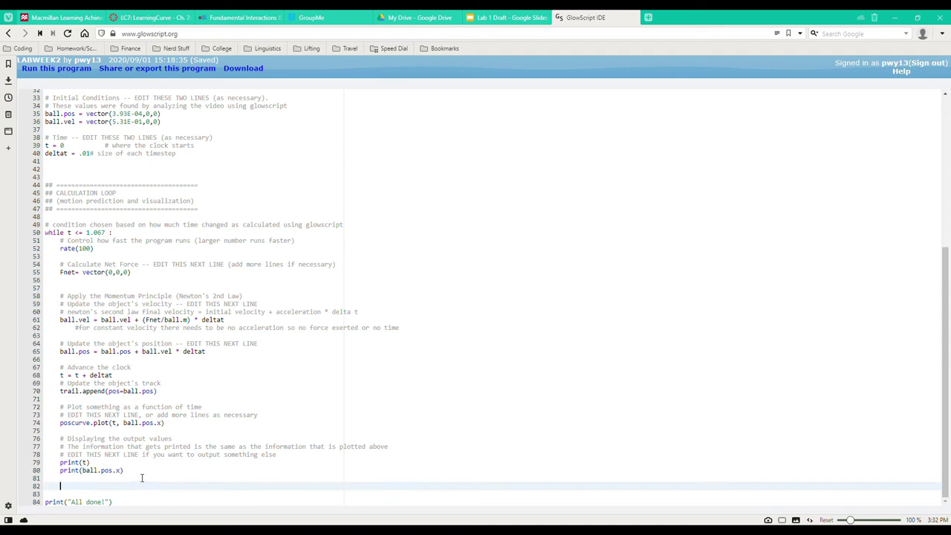
scroll(131, 439, "up", 3)
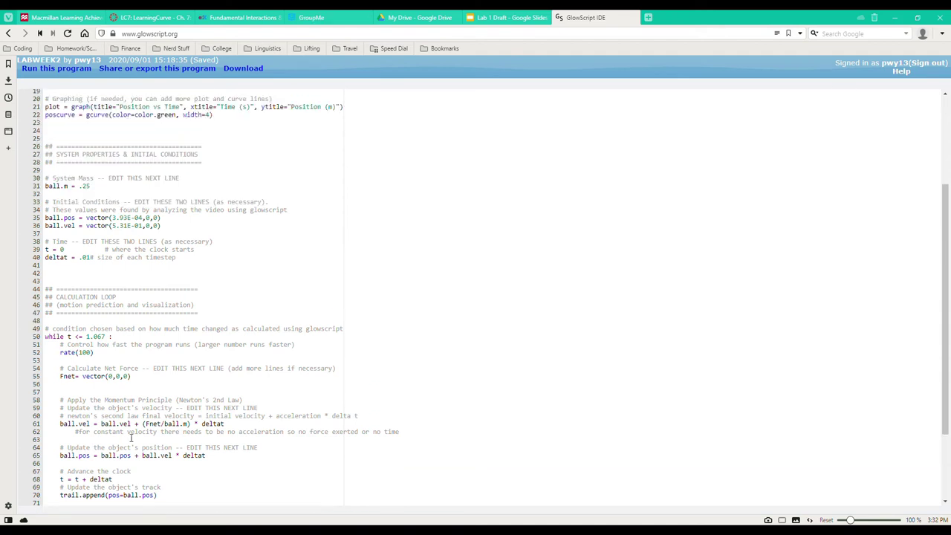
Run LABWEEK2 to completion, showing a final position of 0.568563 m at t = 1.07 s
scroll(130, 439, "up", 5)
left_click(56, 68)
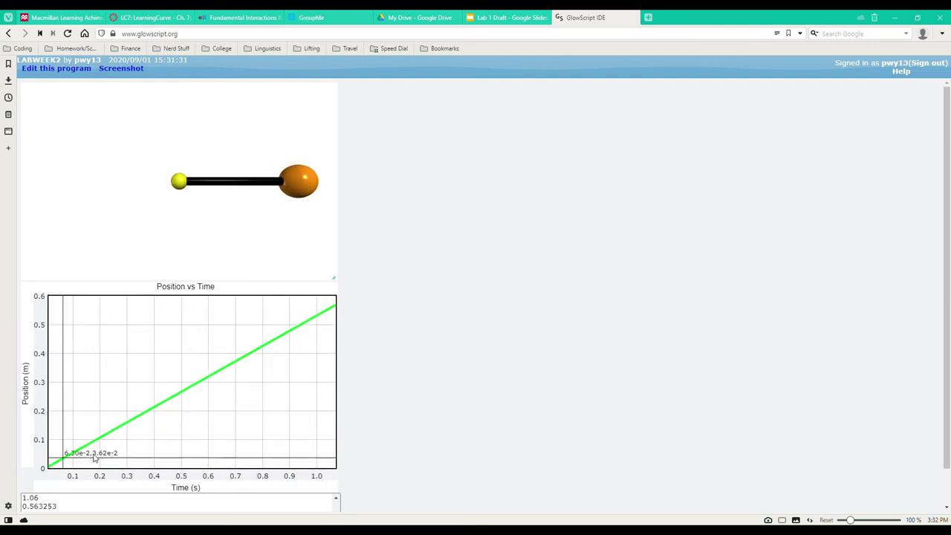
scroll(340, 457, "down", 1)
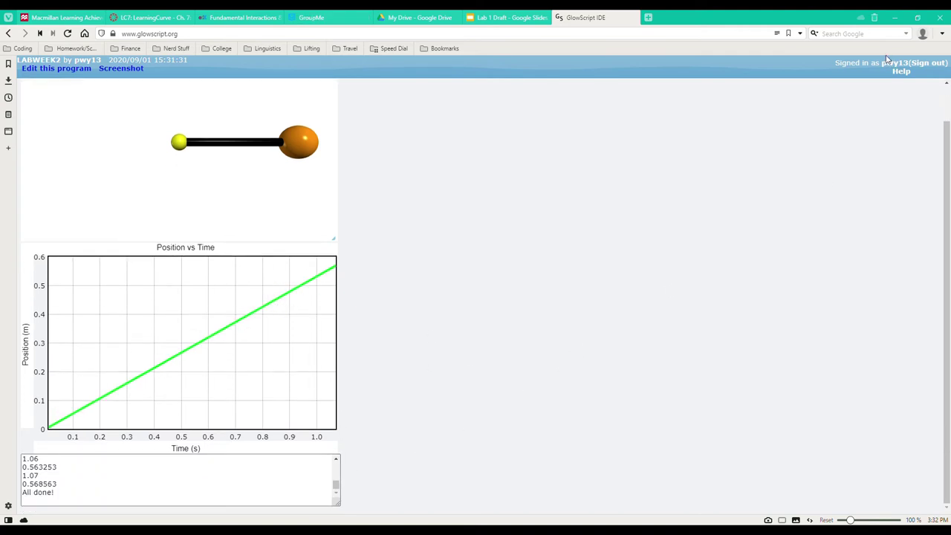
Switch to the Phys Lab 1 Spreadsheet and highlight its time and position data columns
key("alt+Tab")
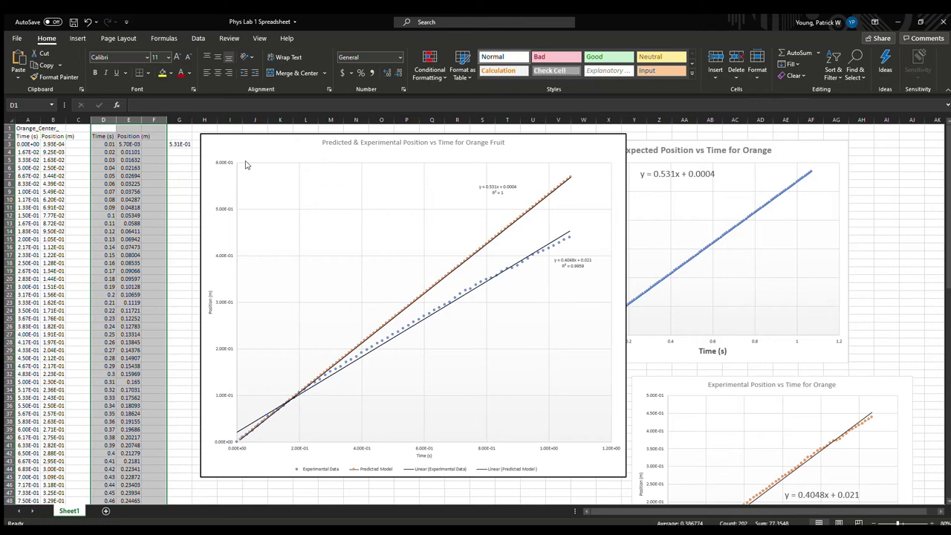
left_click(81, 246)
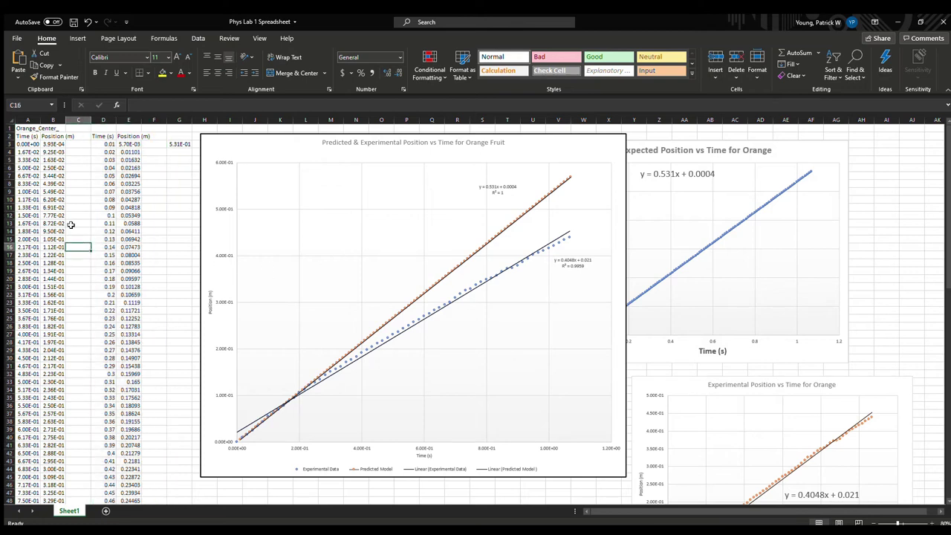
left_click_drag(22, 137, 74, 437)
left_click(130, 366)
left_click_drag(83, 367, 160, 424)
left_click(212, 398)
scroll(108, 308, "up", 6)
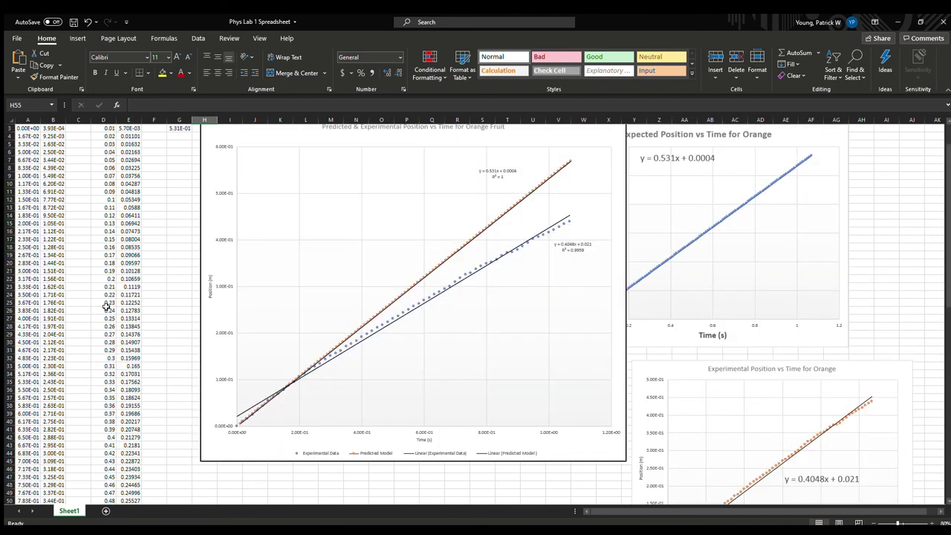
scroll(108, 309, "up", 1)
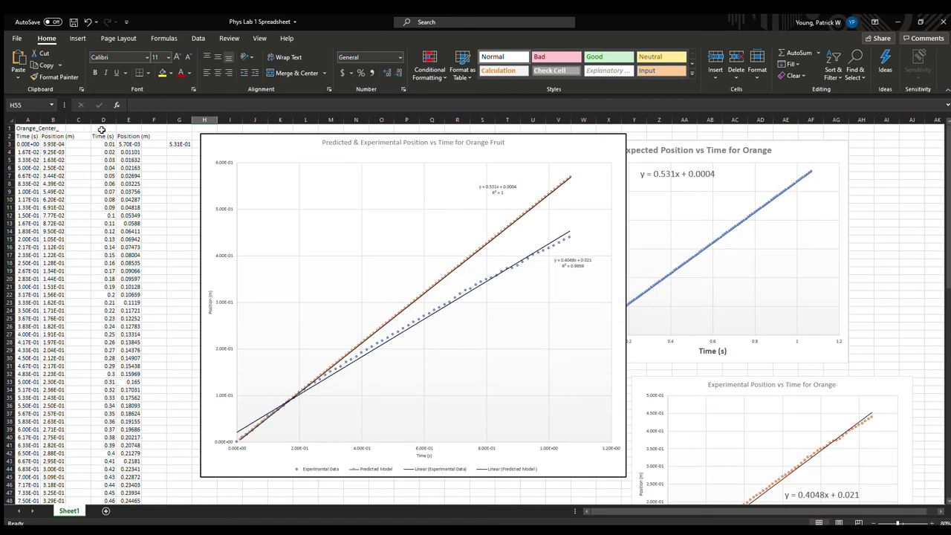
Select the predicted vs experimental chart, its predicted trendline equation, and its plot area
mouse_move(297, 146)
left_mouse_down()
mouse_move(265, 134)
mouse_move(260, 144)
mouse_move(286, 156)
left_mouse_up()
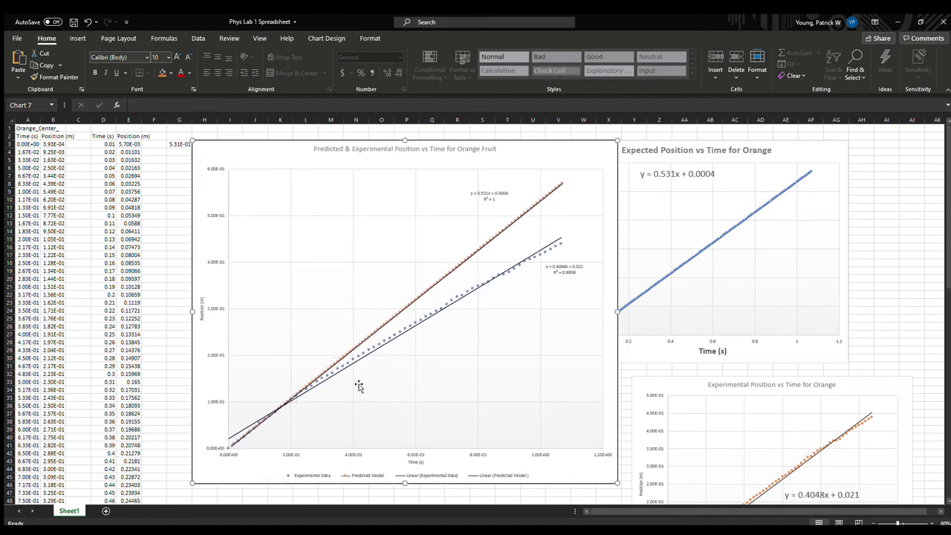
left_click(553, 269)
left_click(453, 266)
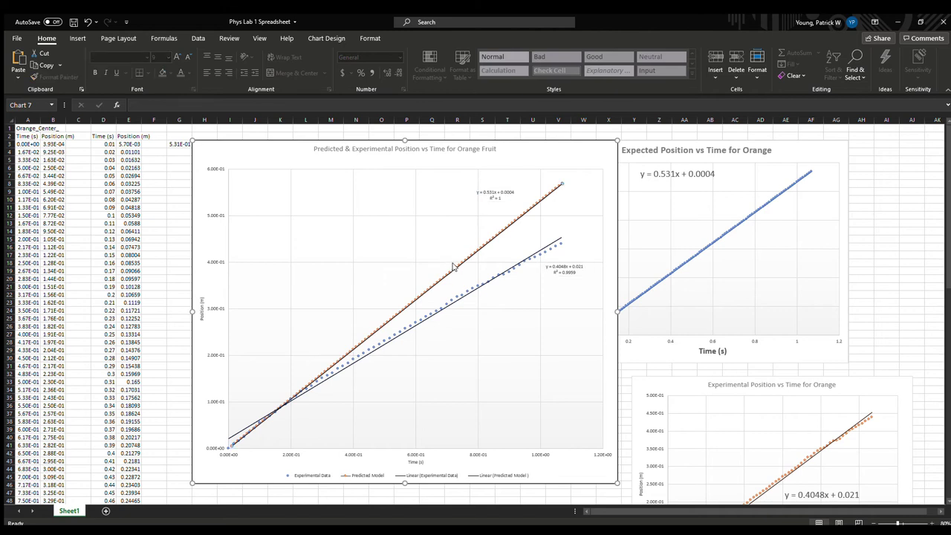
left_click(494, 255)
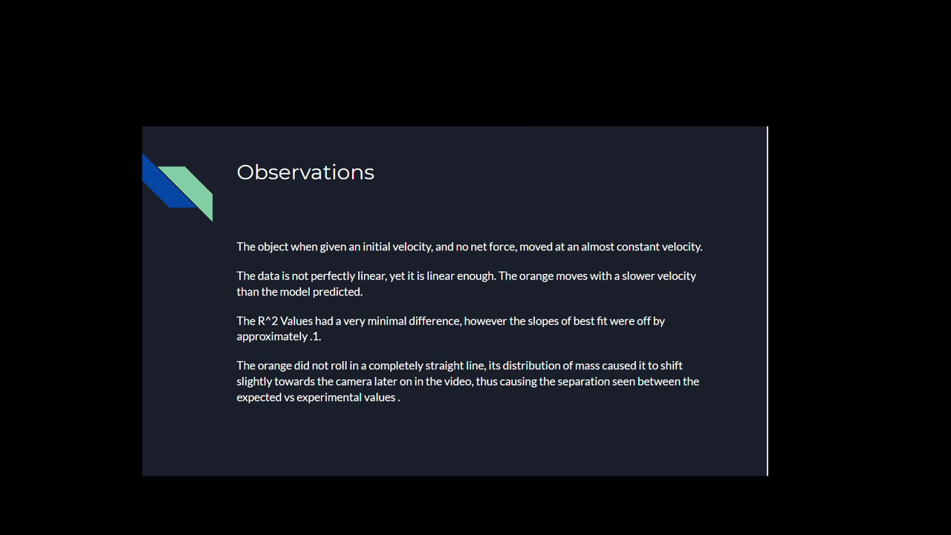
Advance to the What If? slide
key("Right")
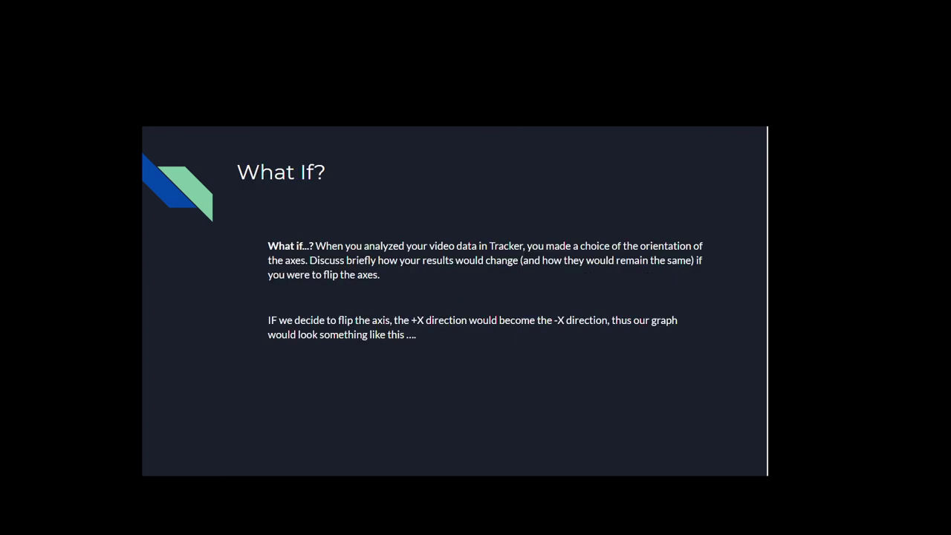